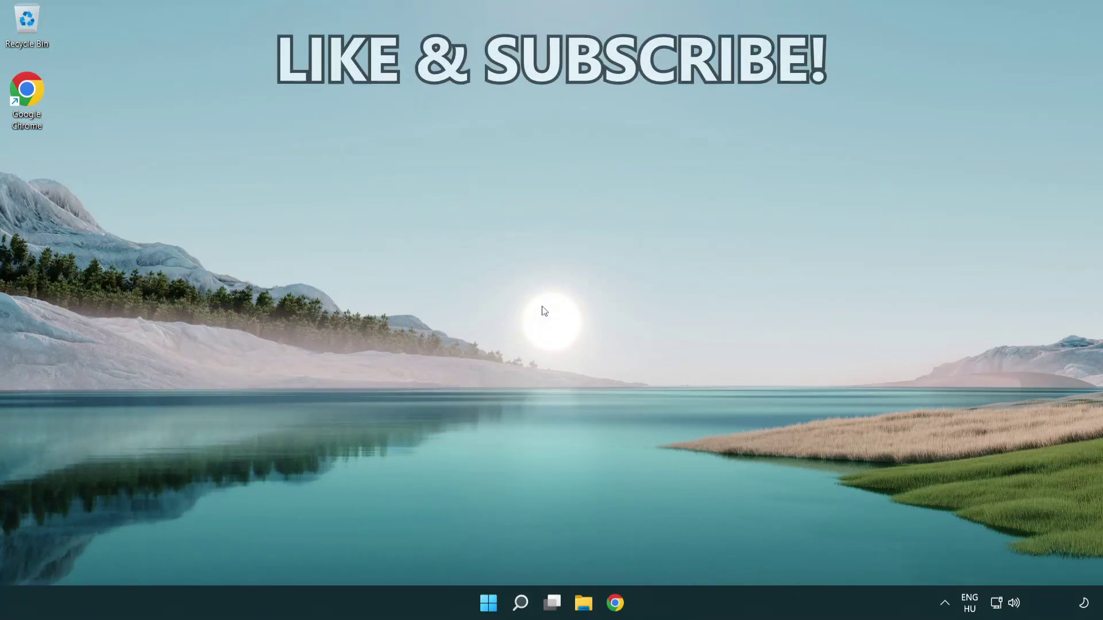
- Search for 'cmd' and bring up Command Prompt's launch options, including Run as administrator
left_click(520, 609)
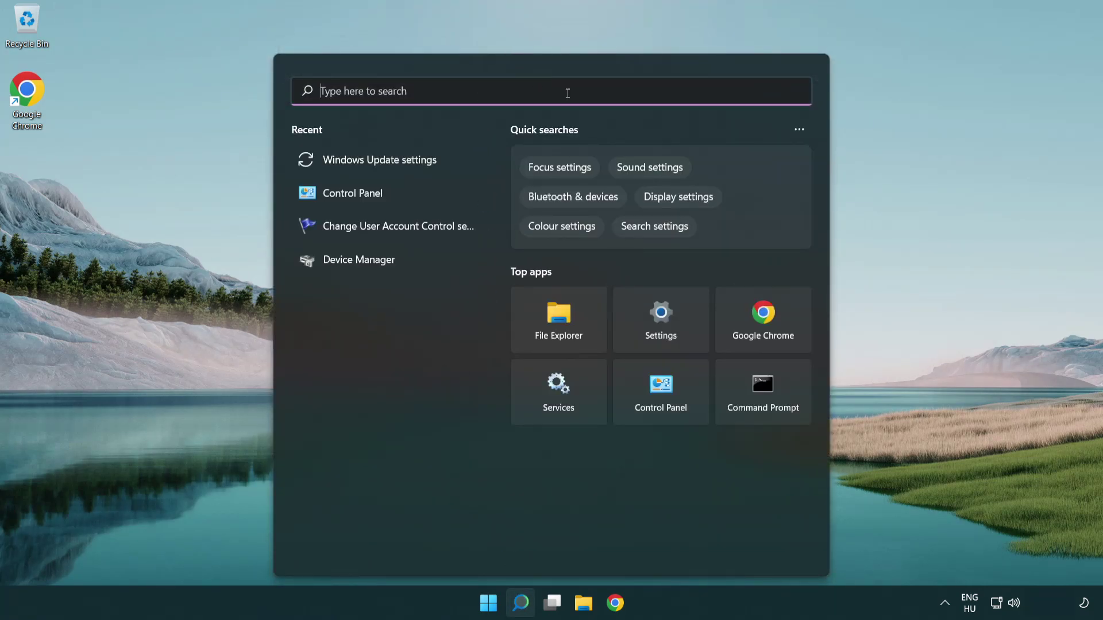
type("cmd")
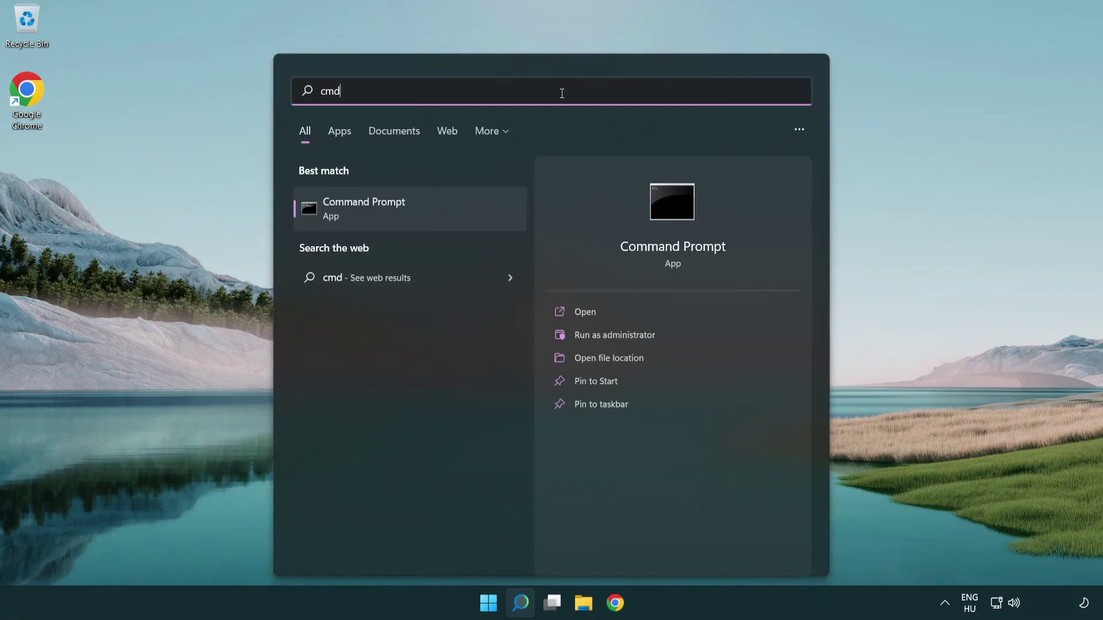
right_click(449, 205)
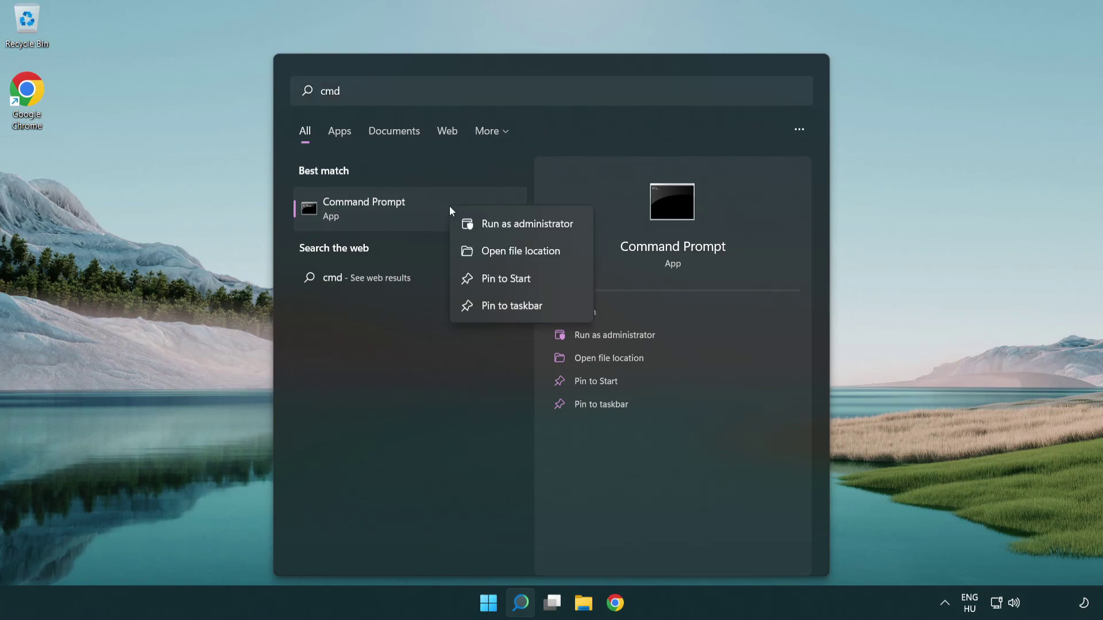
- Launch Command Prompt as administrator and flush the DNS cache with ipconfig /flushdns
left_click(534, 229)
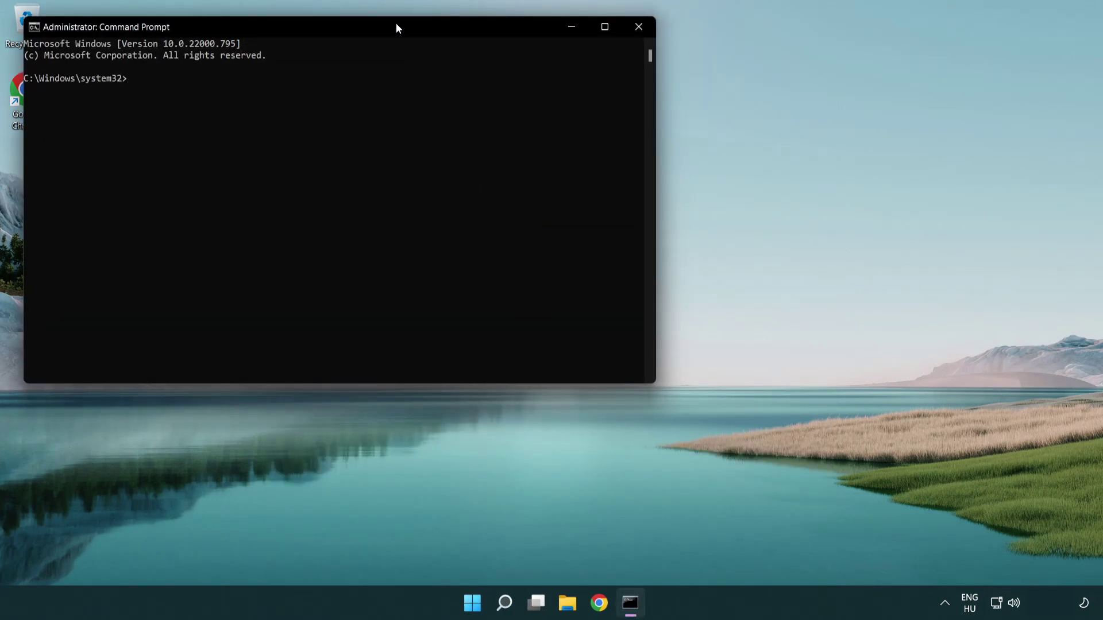
left_click_drag(397, 28, 597, 128)
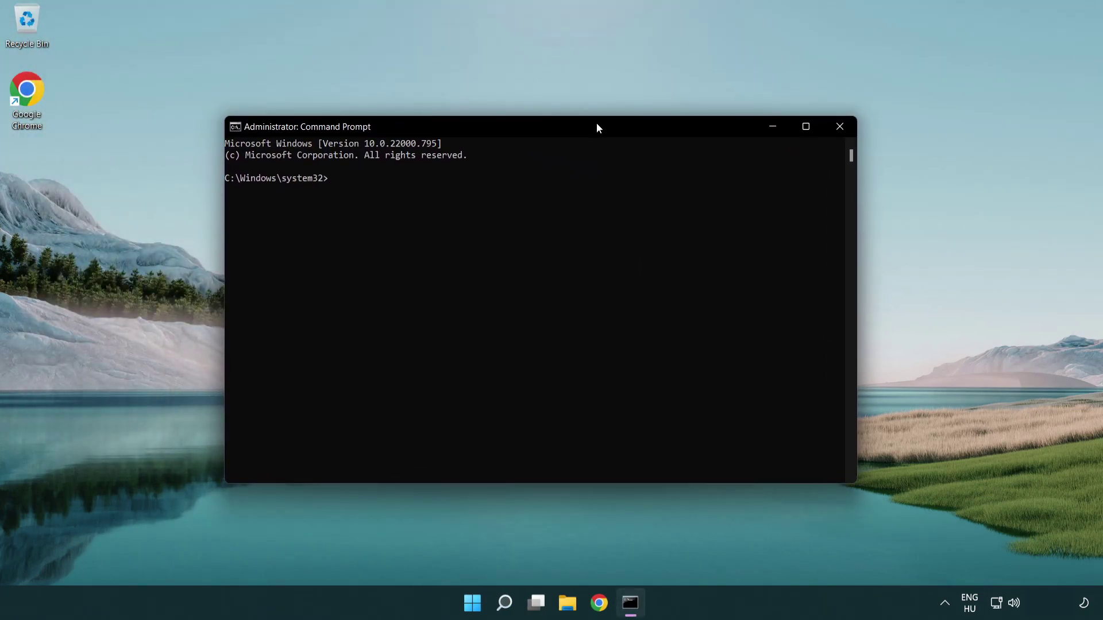
type("i")
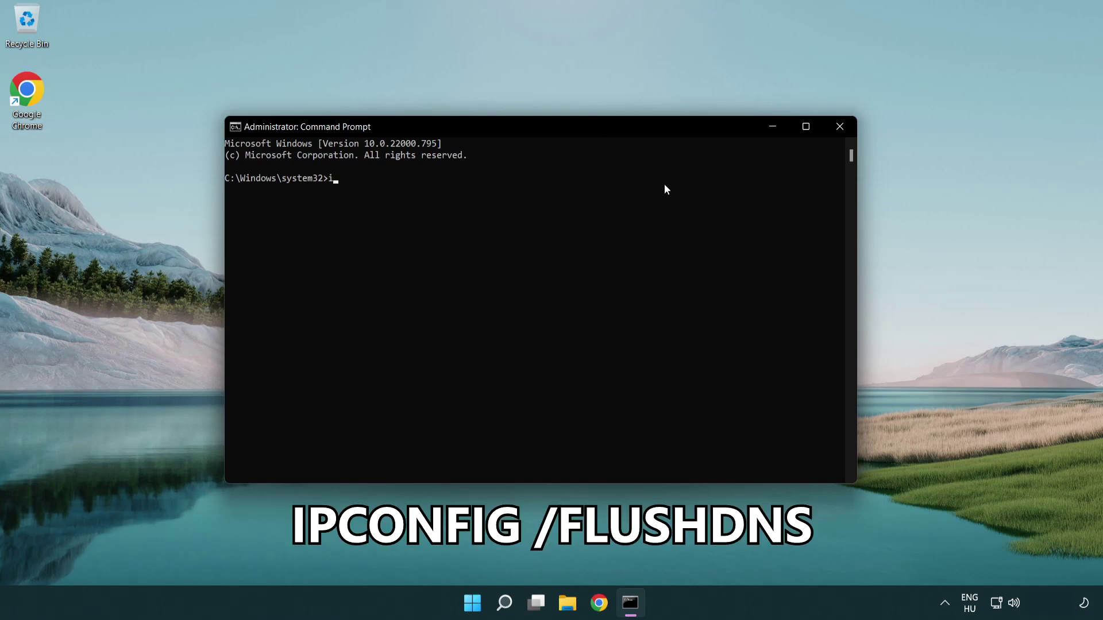
type("pcon")
type("fig ")
type("/fl")
type("ushdns")
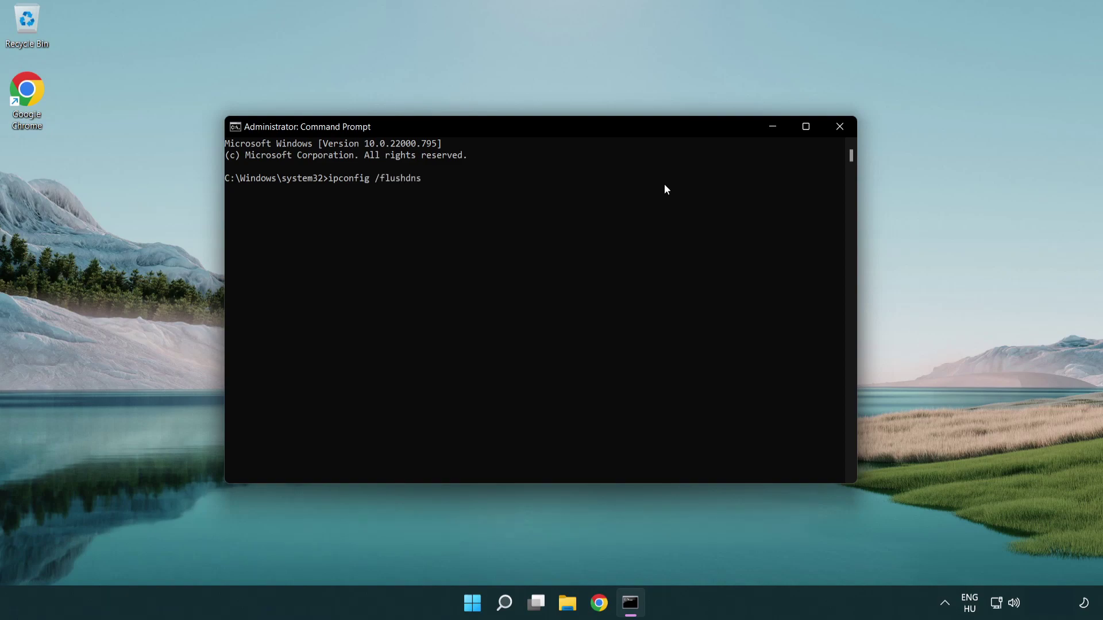
key("Return")
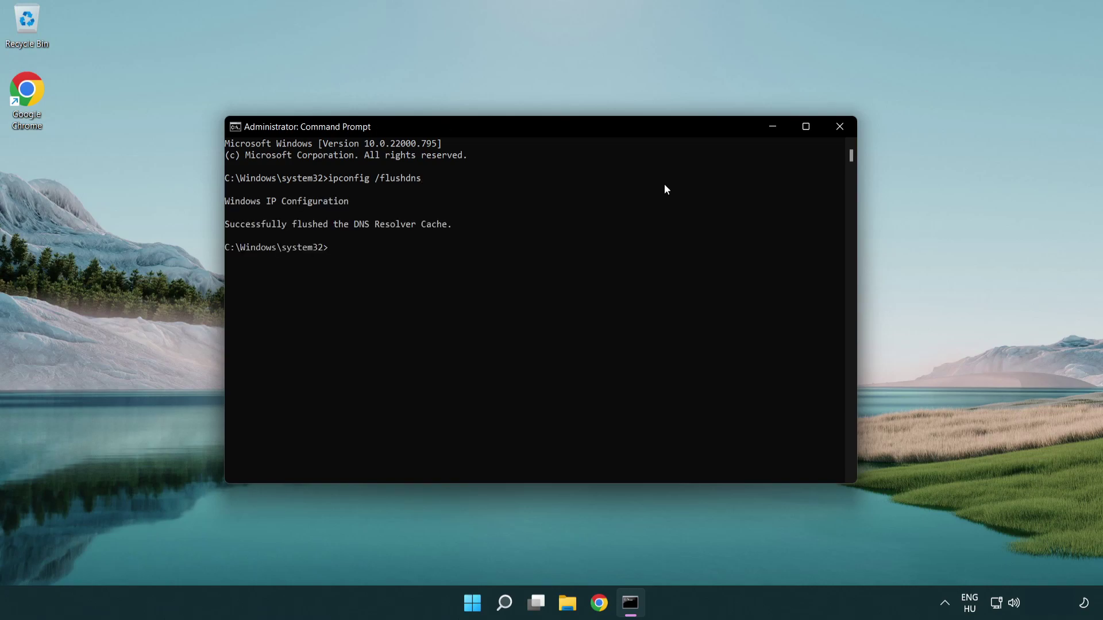
- Reset the Winsock catalog with netsh winsock reset, then exit the console
type("ne")
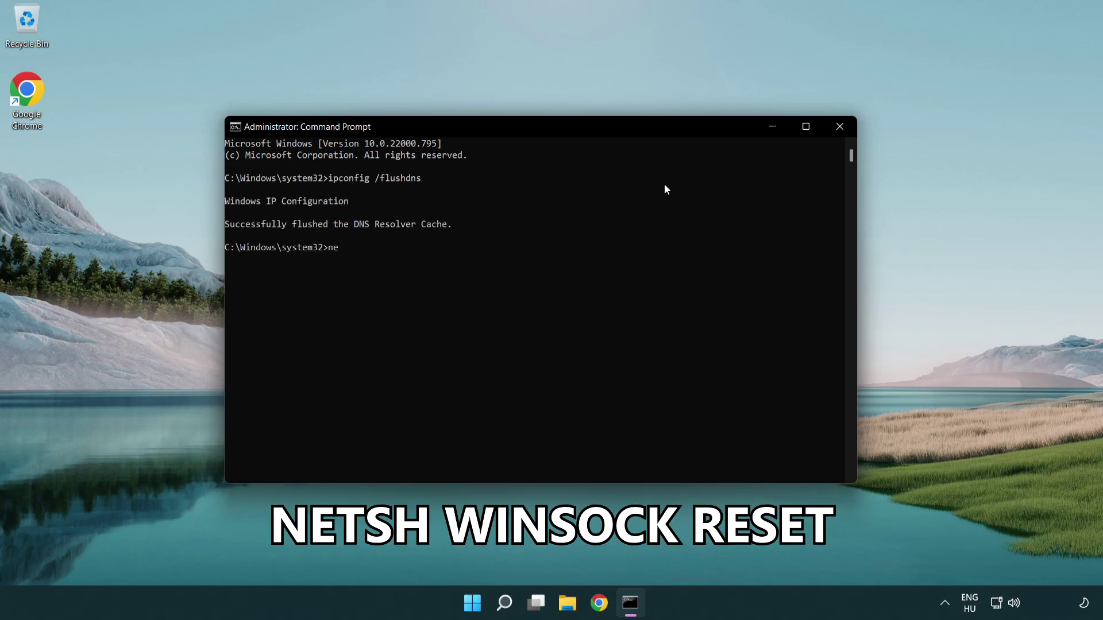
type("tsh winso")
type("ck reset")
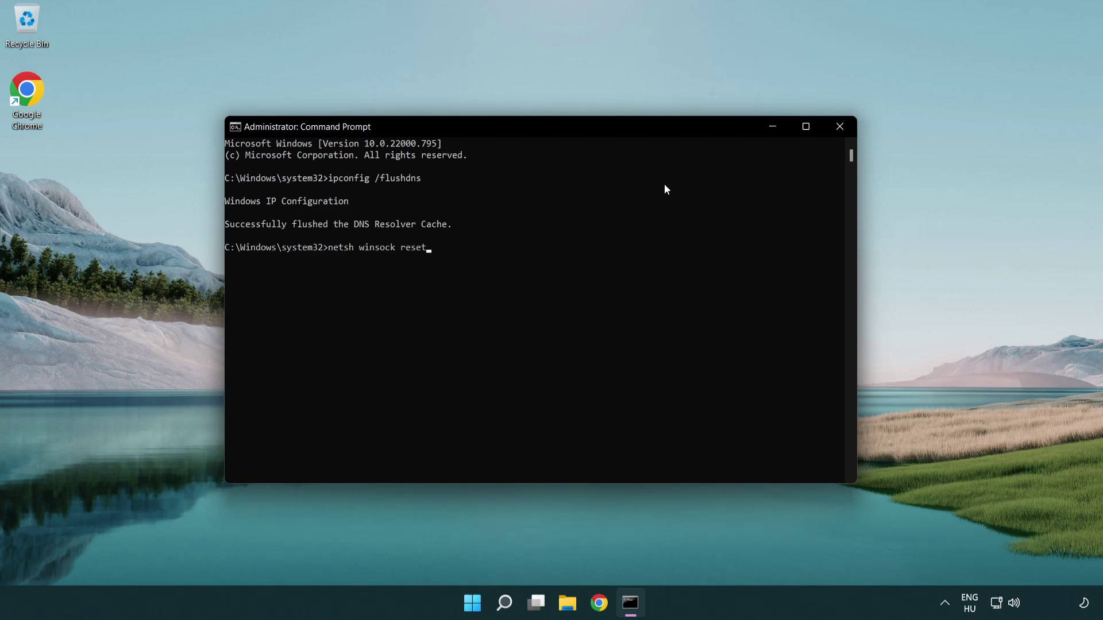
key("Return")
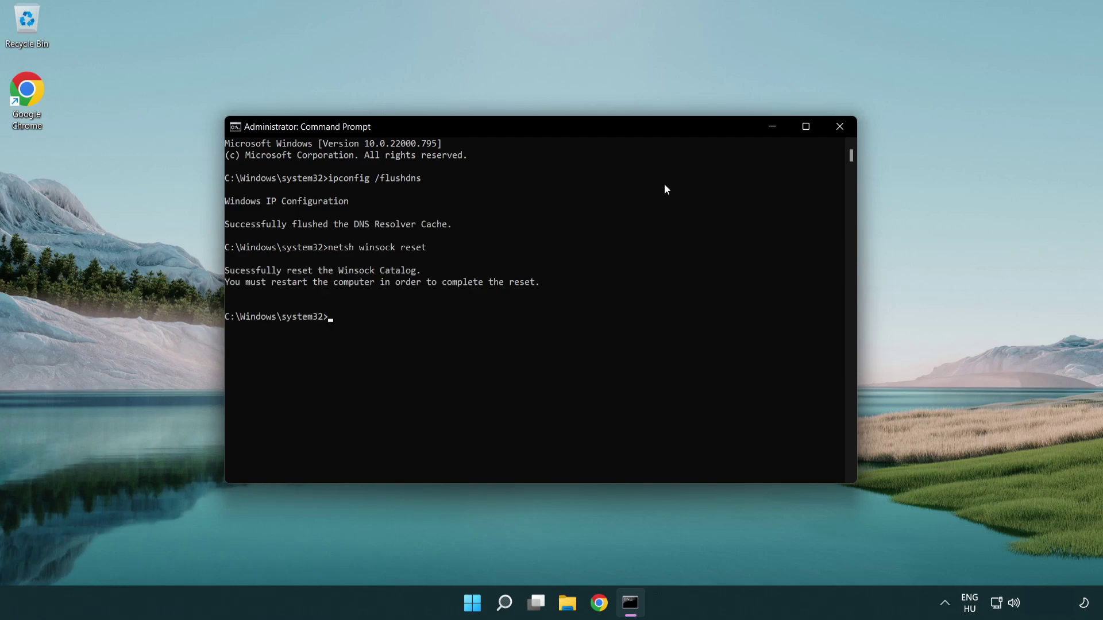
type("exit")
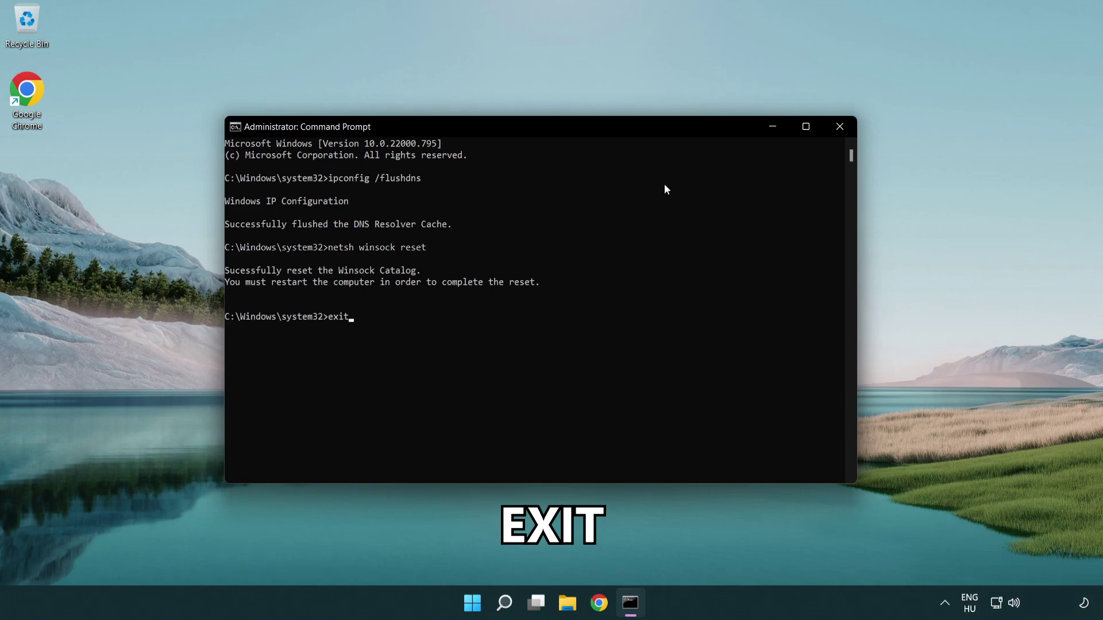
key("Return")
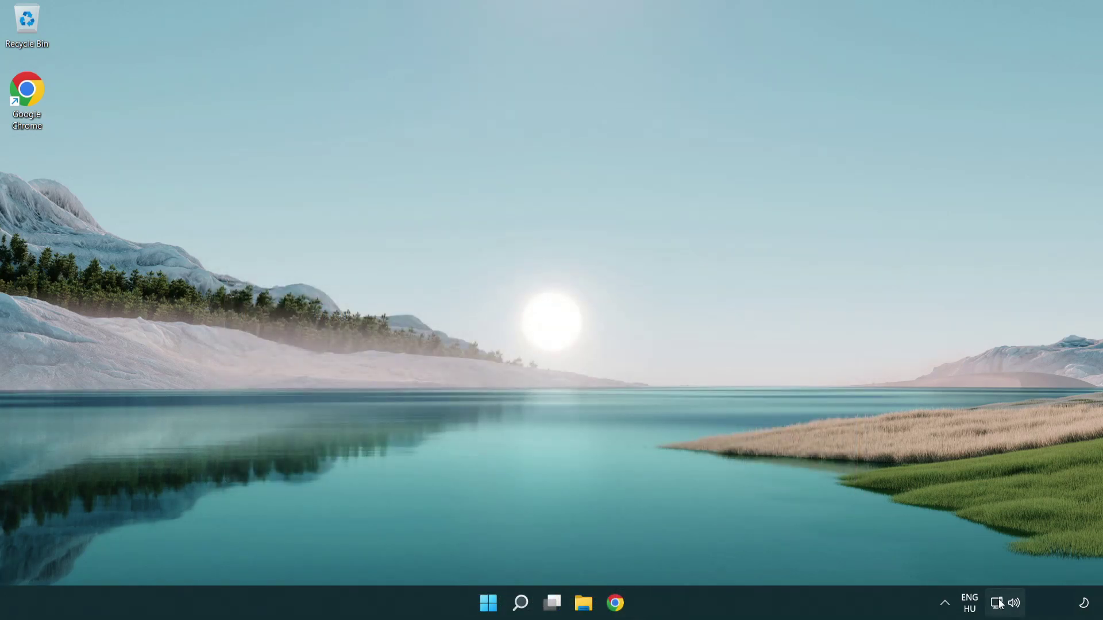
- Reach Advanced network settings through the taskbar network icon's shortcut menu
right_click(1000, 608)
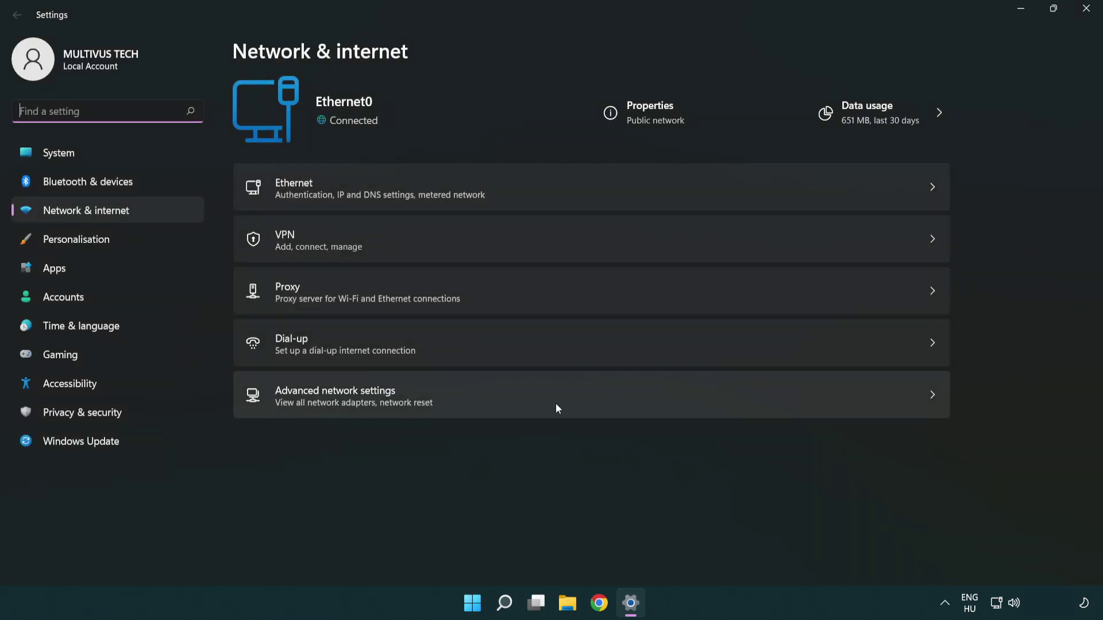
left_click(594, 404)
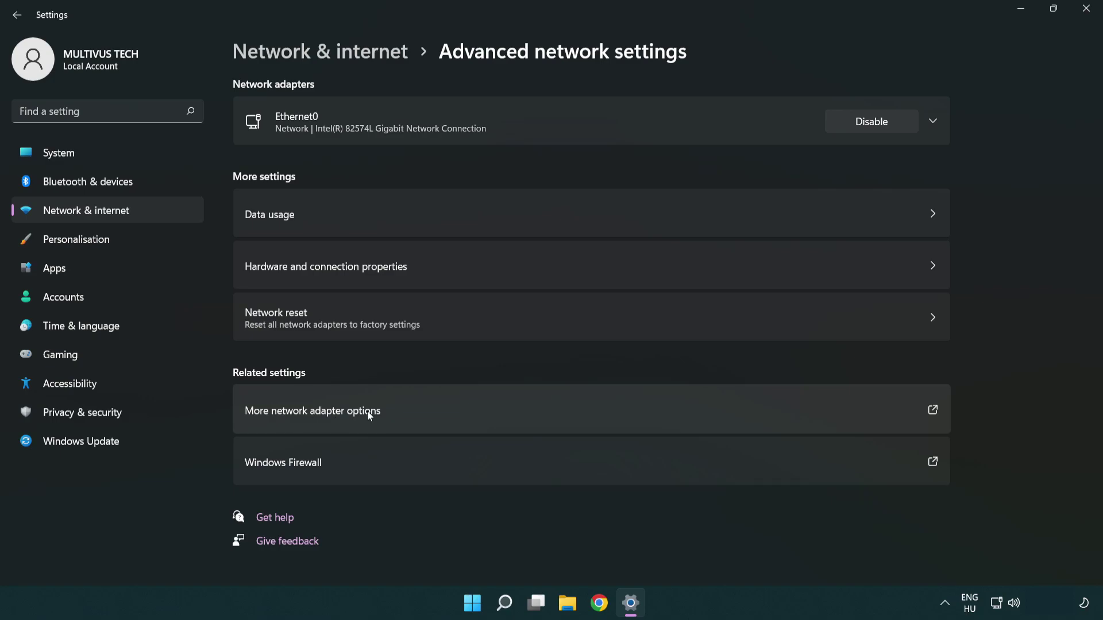
- Open Ethernet0's Properties in Network Connections and select Internet Protocol Version 4 (TCP/IPv4)
left_click(338, 414)
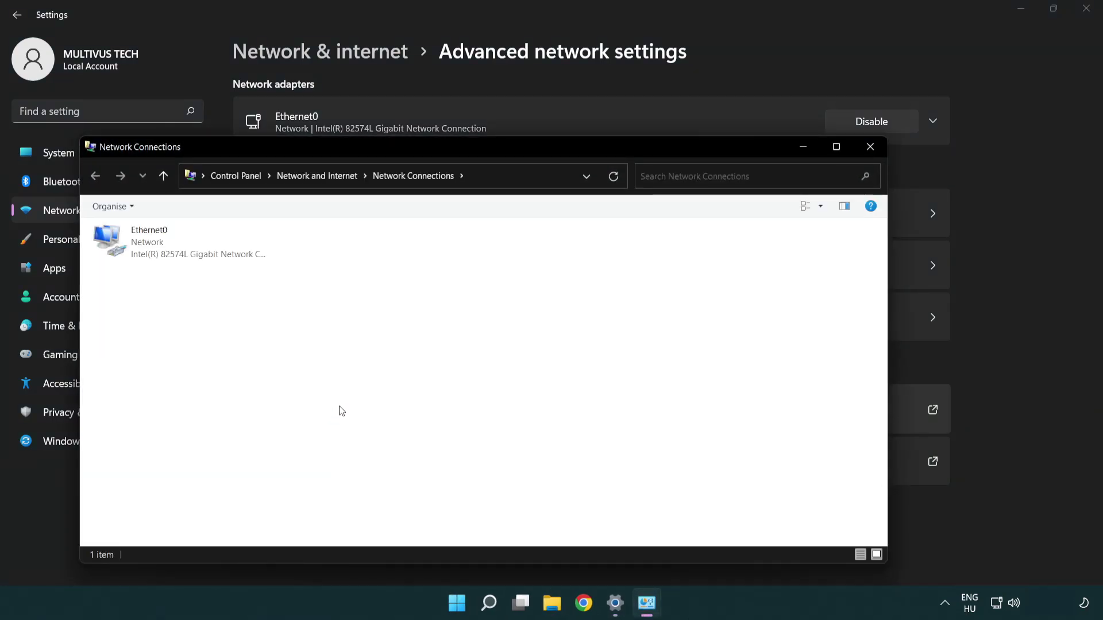
left_click_drag(403, 160, 481, 90)
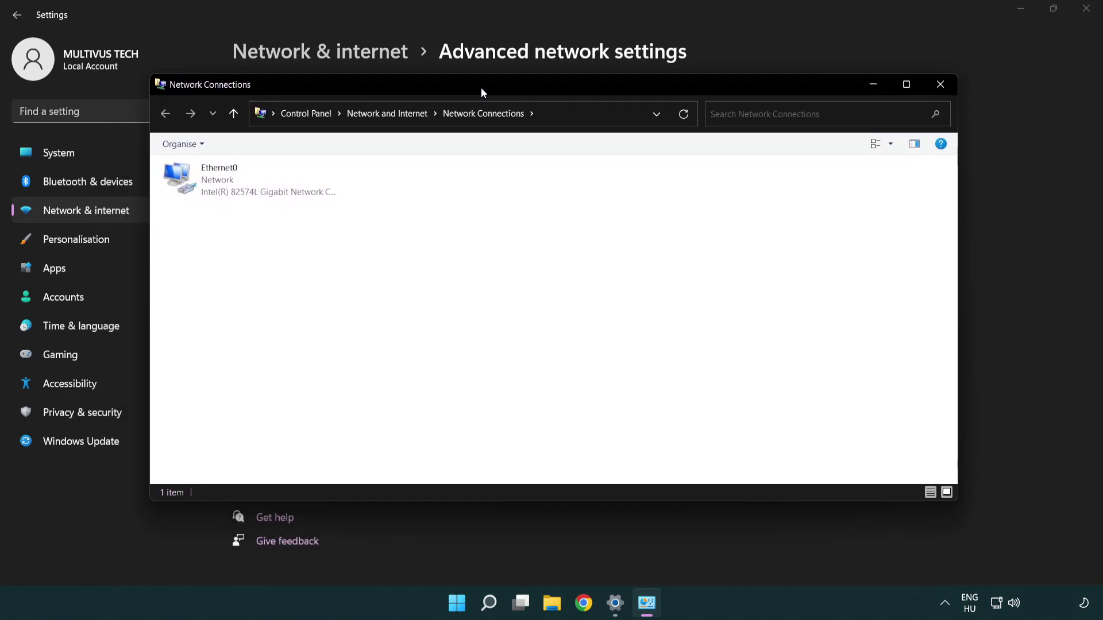
left_click(223, 184)
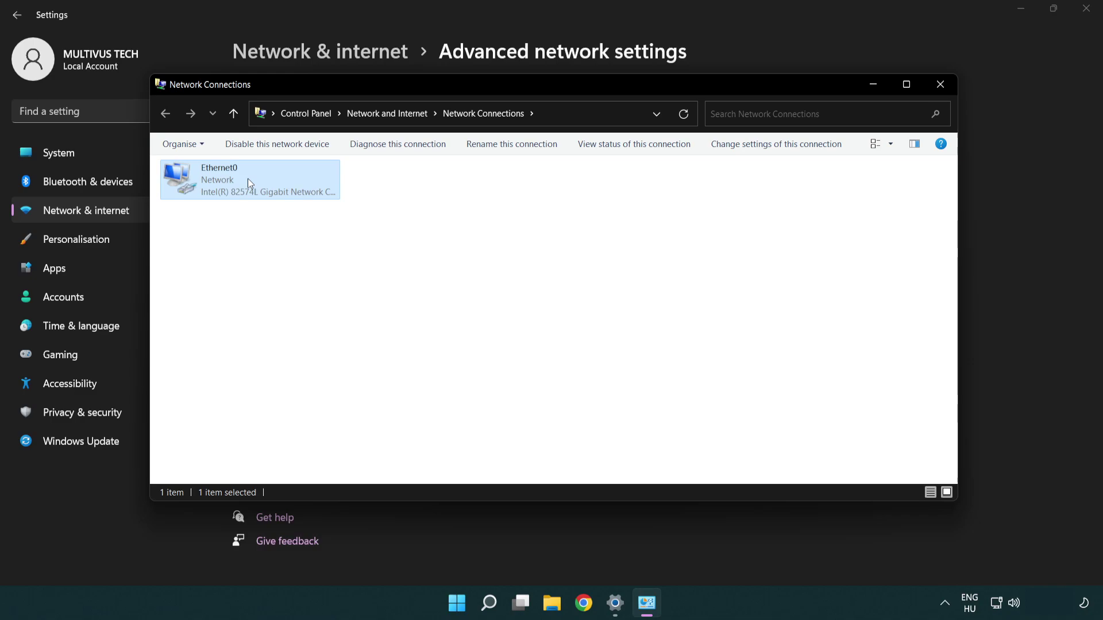
right_click(247, 178)
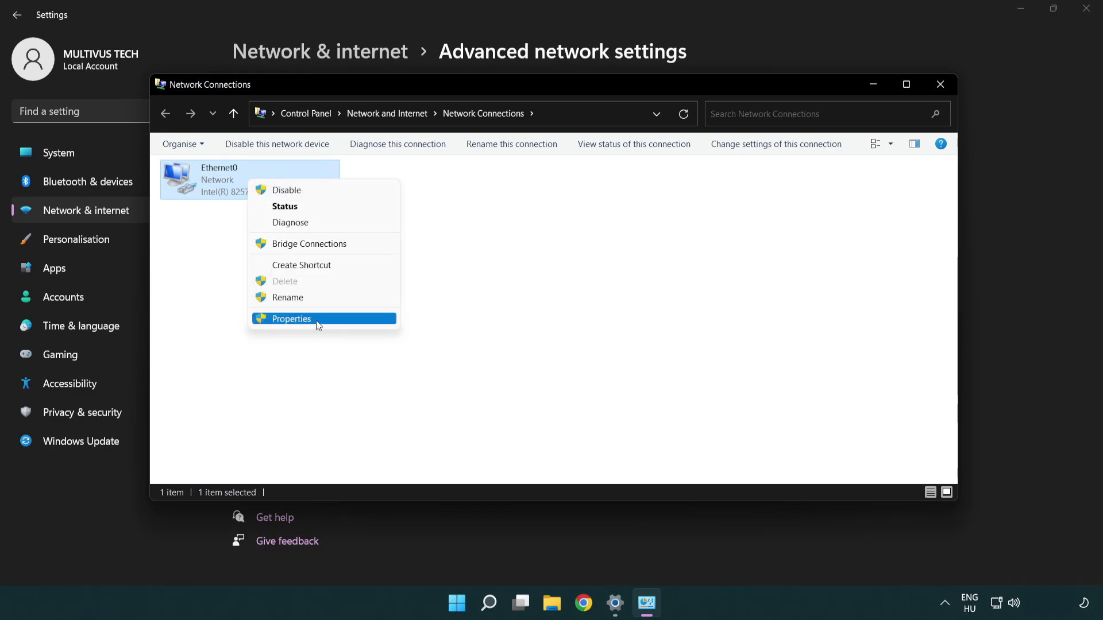
left_click(334, 320)
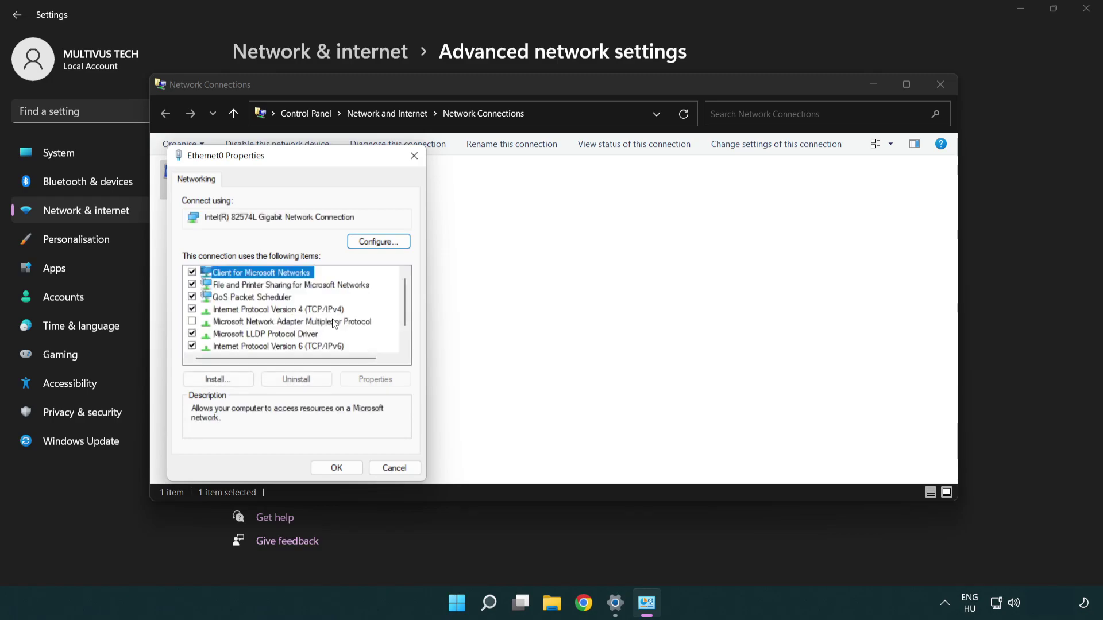
left_click_drag(282, 158, 534, 148)
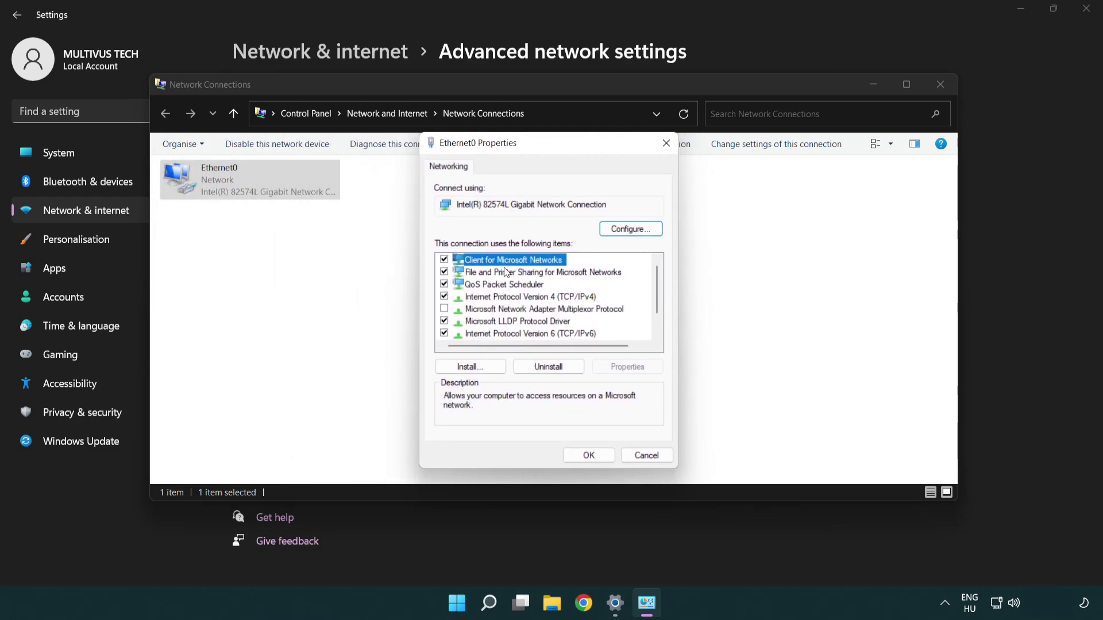
left_click(506, 297)
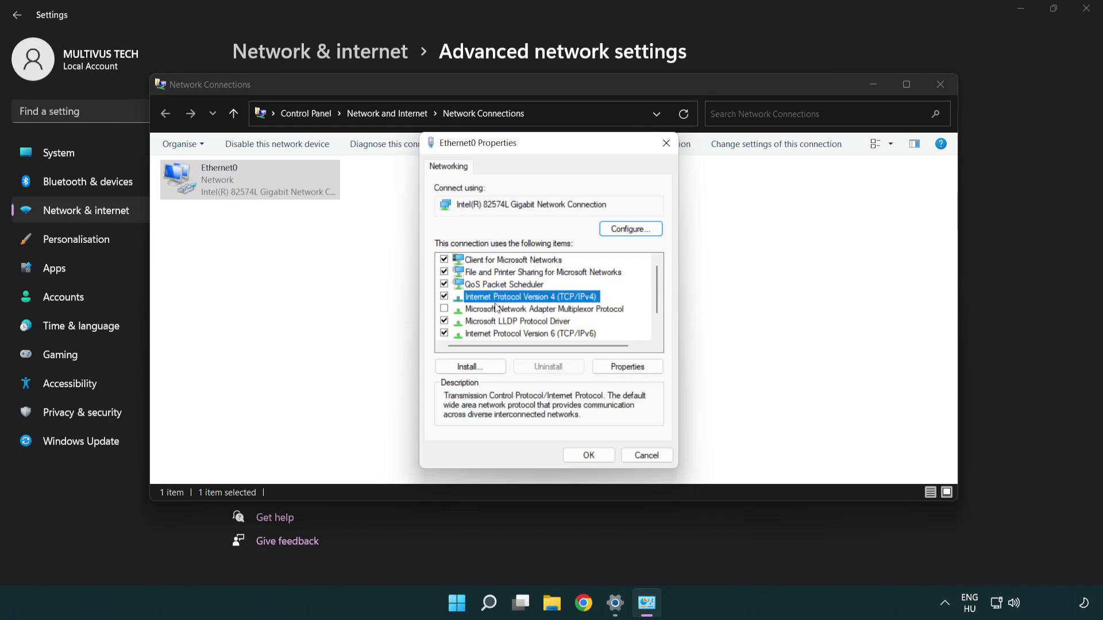
- Set Ethernet0's IPv4 DNS to preferred 8.8.8.8 and alternate 8.8.4.4, and confirm with OK
left_click(628, 369)
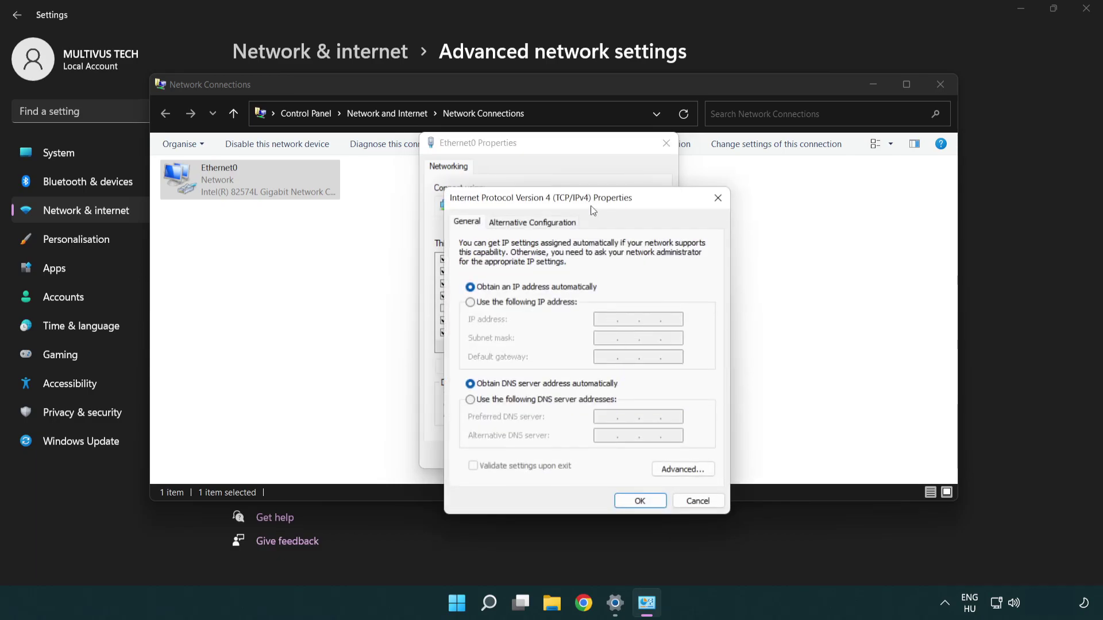
left_click_drag(593, 211, 554, 163)
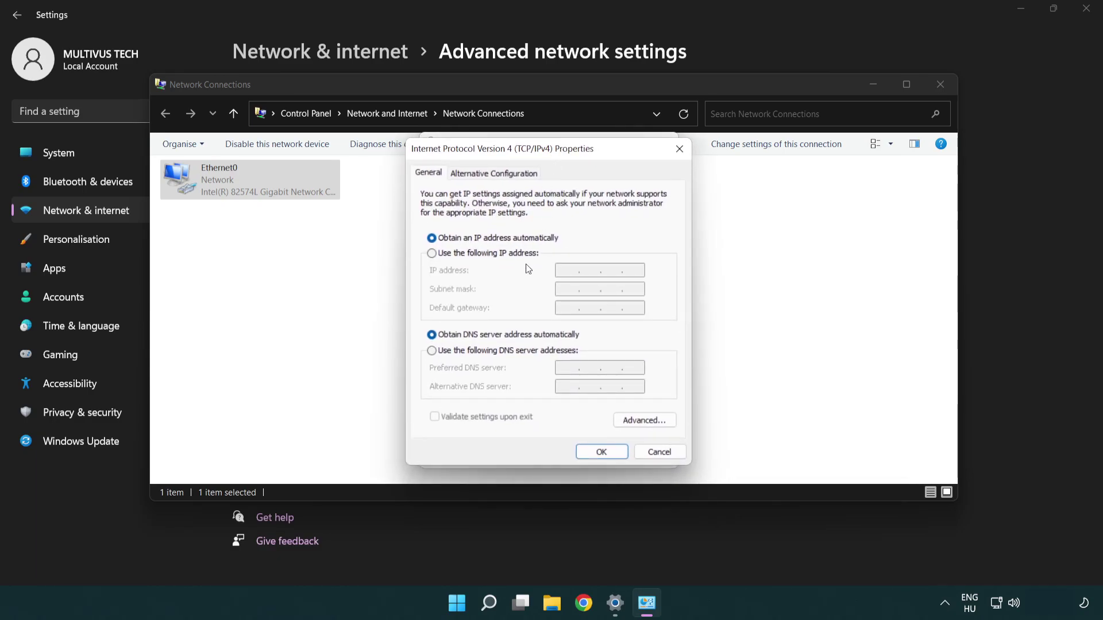
left_click(451, 355)
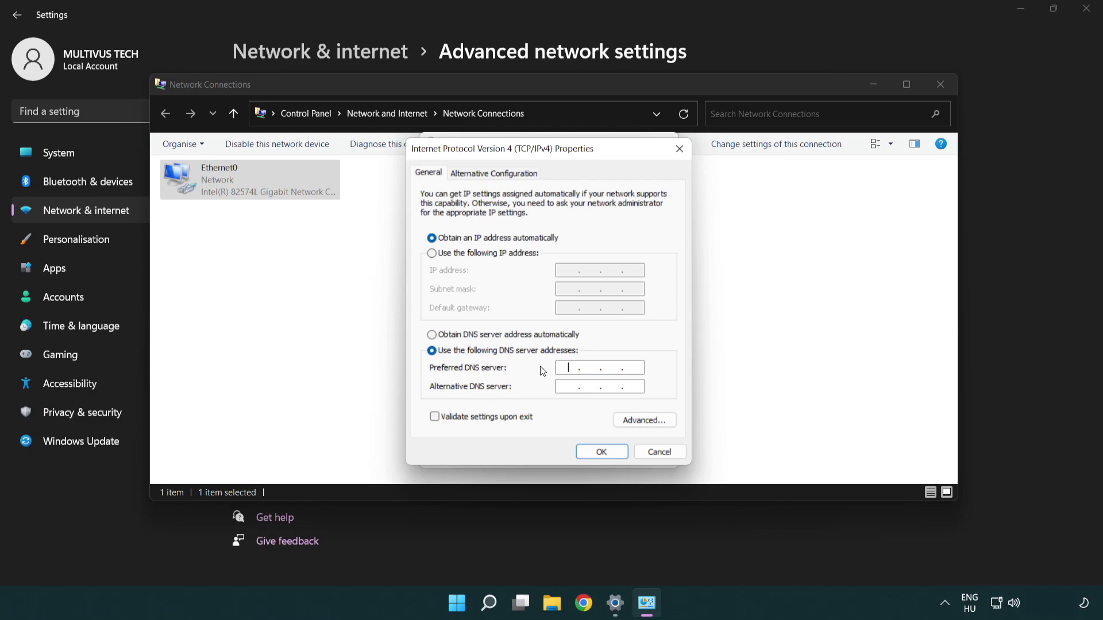
type("8.8.")
type("8.8")
left_click(566, 385)
type("8.")
type("8.4.4")
left_click(601, 456)
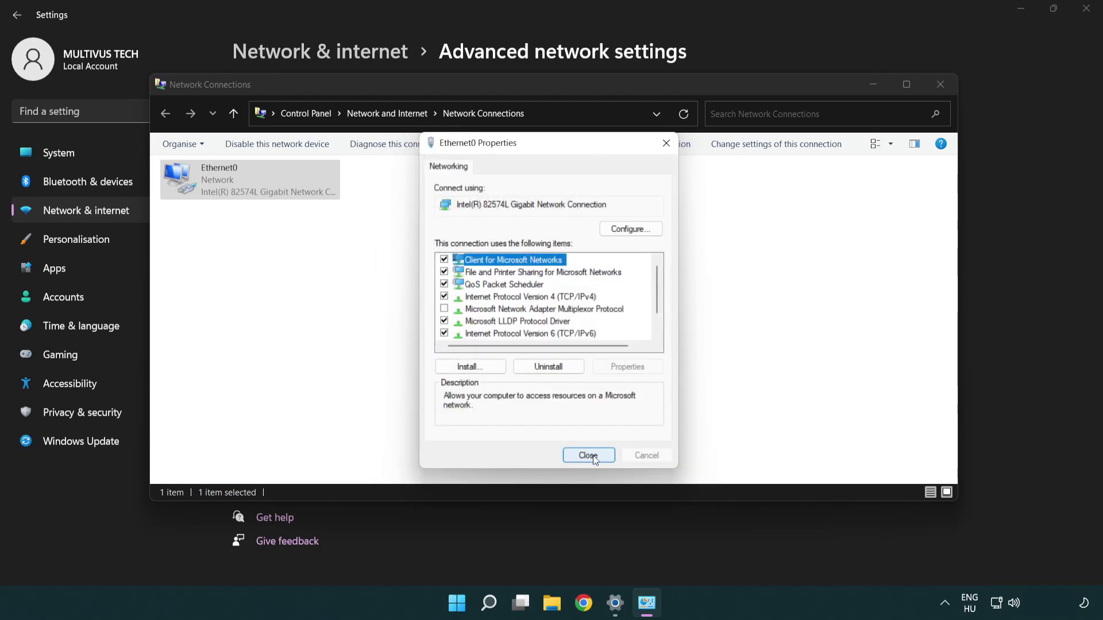
- Close Ethernet0 Properties, Network Connections and Settings, then show the Start menu power options
left_click(594, 457)
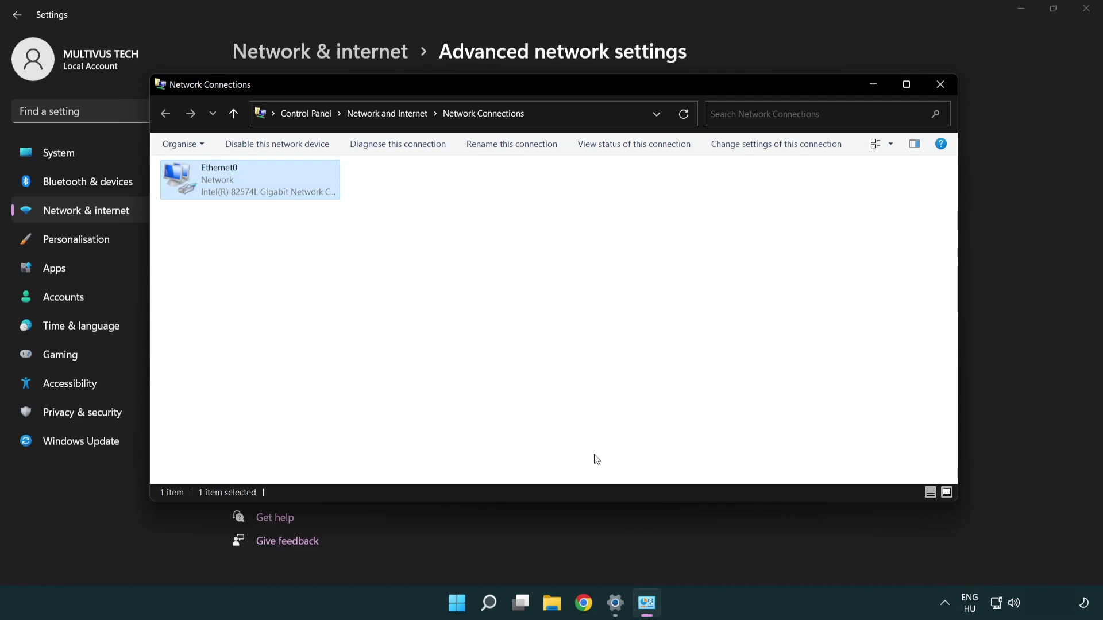
left_click(940, 87)
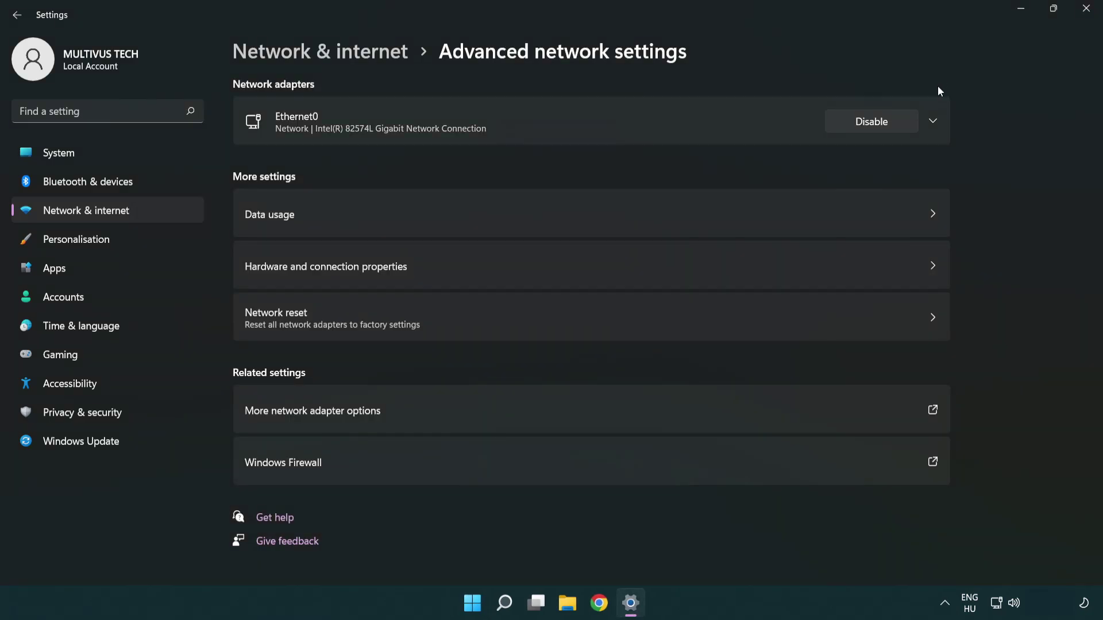
left_click(1087, 10)
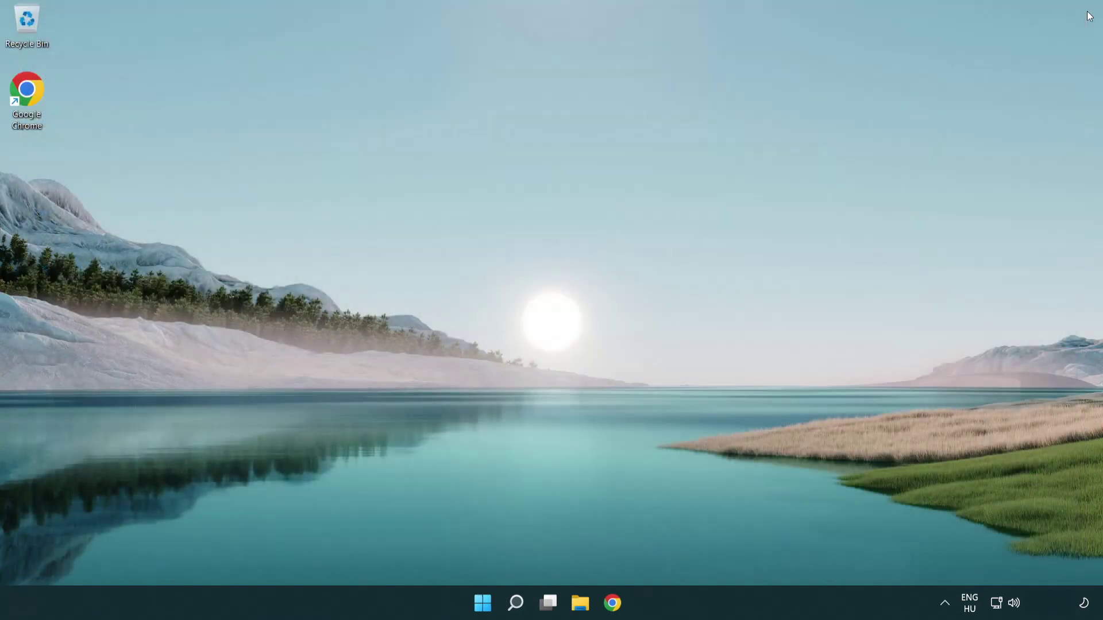
left_click(489, 603)
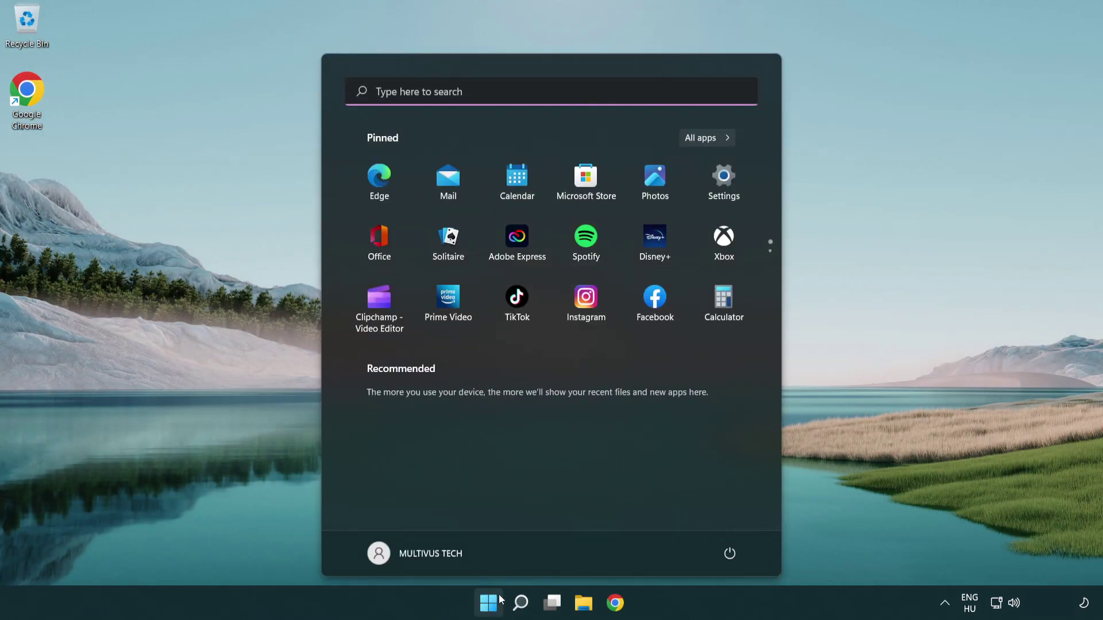
left_click(733, 557)
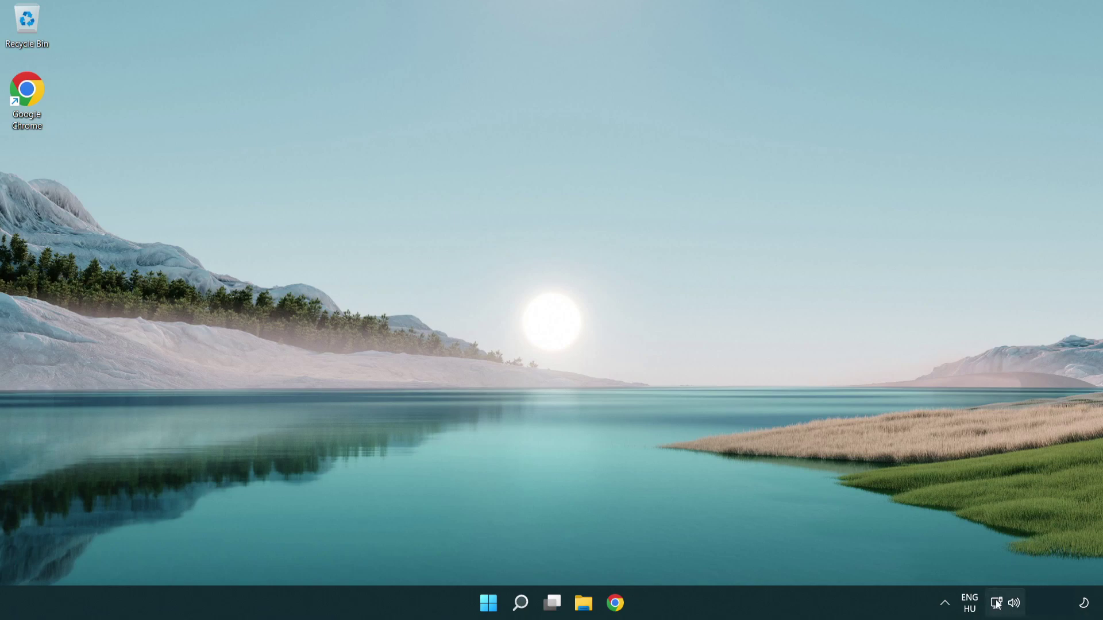
- Reopen Settings via the network tray icon and go to Advanced network settings > Network reset
right_click(998, 603)
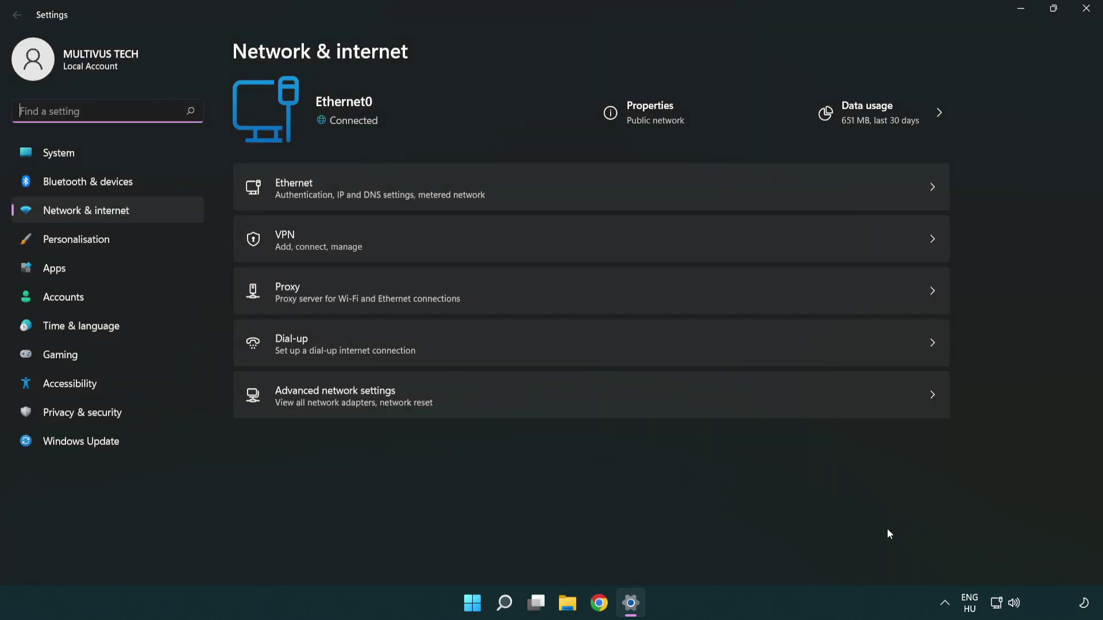
left_click(499, 397)
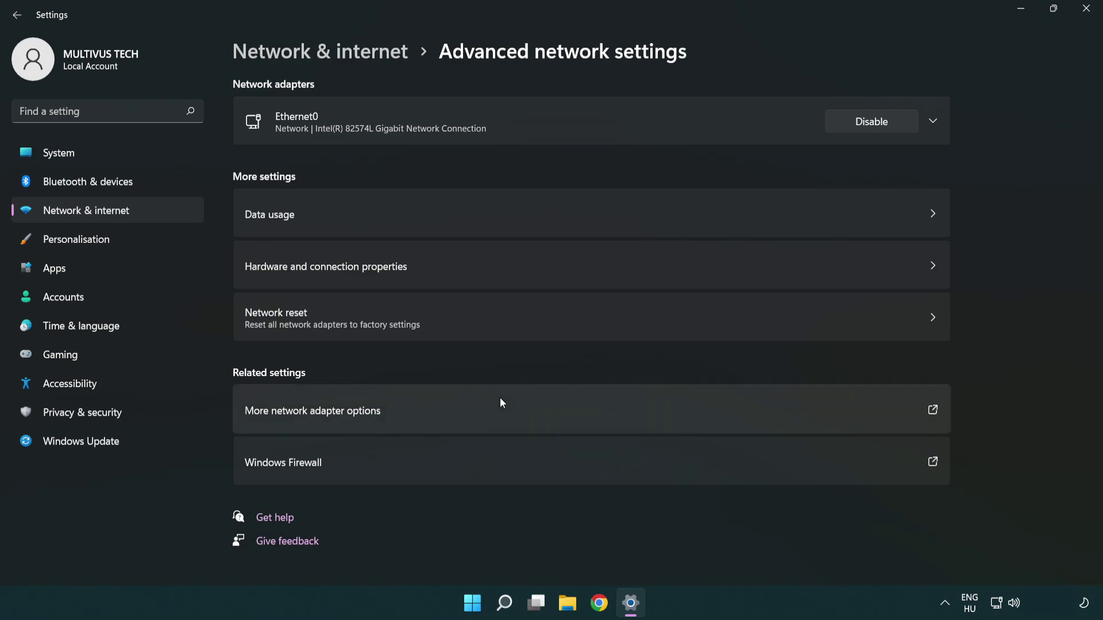
left_click(497, 327)
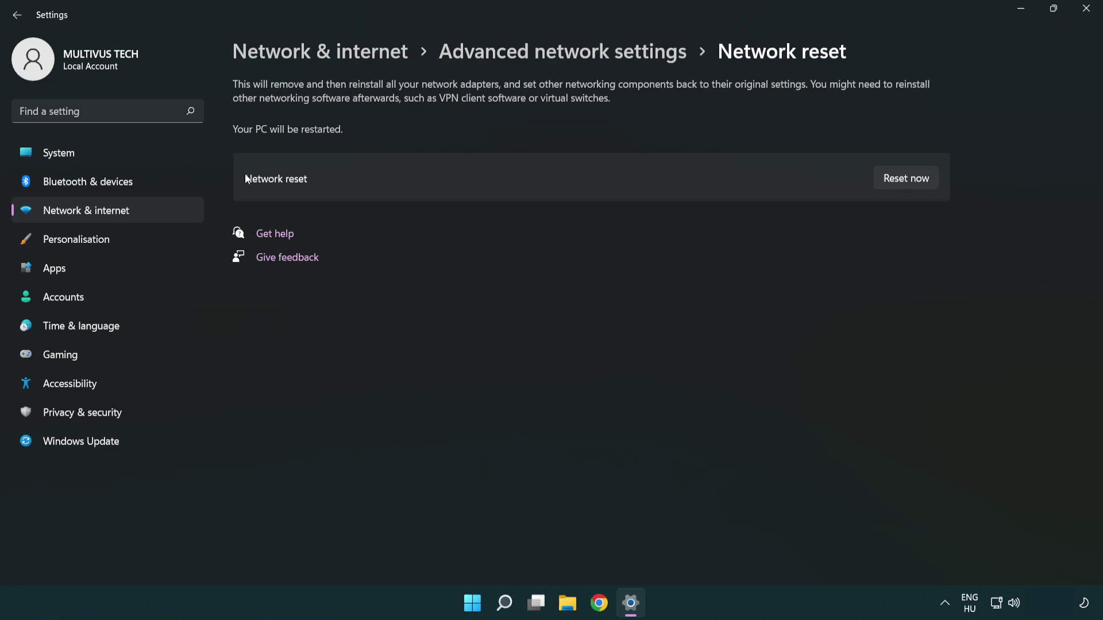
- Confirm Reset now with Yes, dismiss the five-minute sign-out notice, and close Settings
left_click(918, 183)
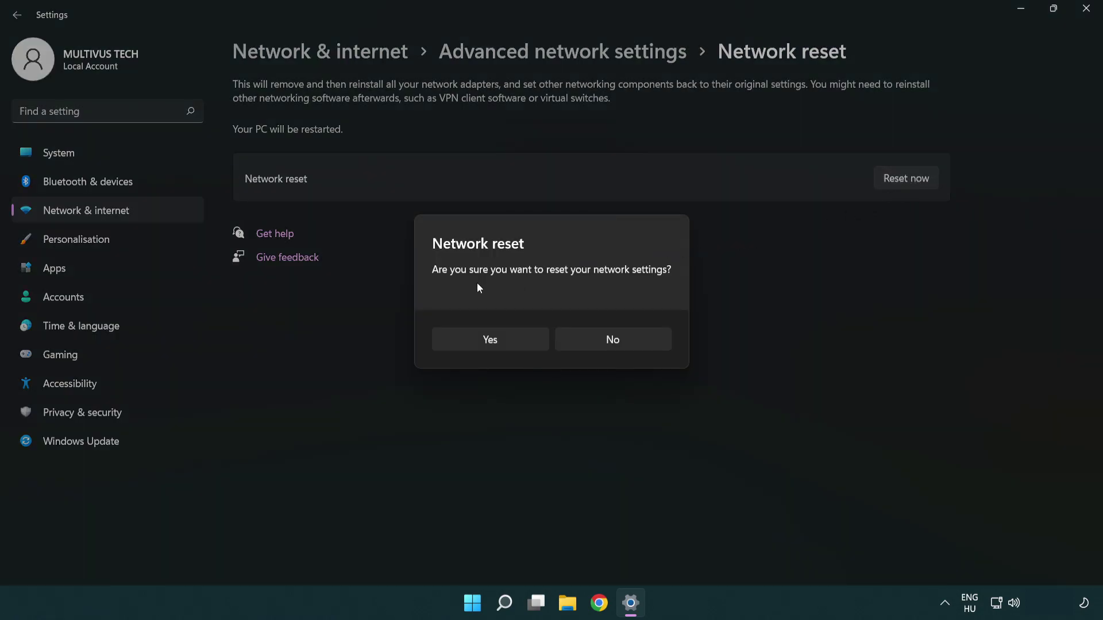
left_click(500, 347)
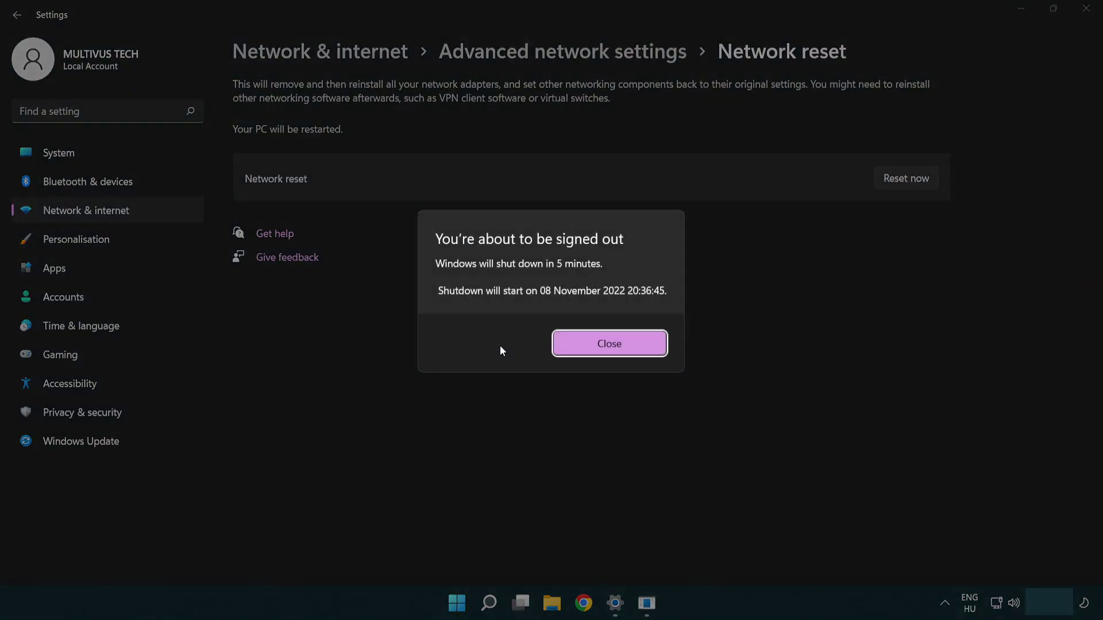
left_click(626, 343)
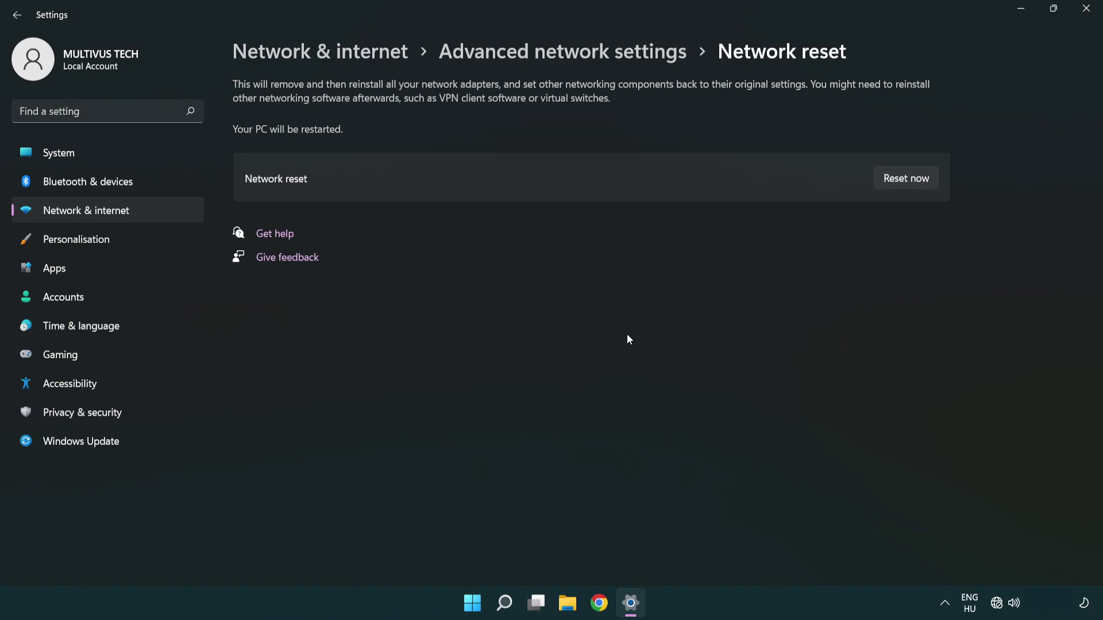
left_click(1085, 12)
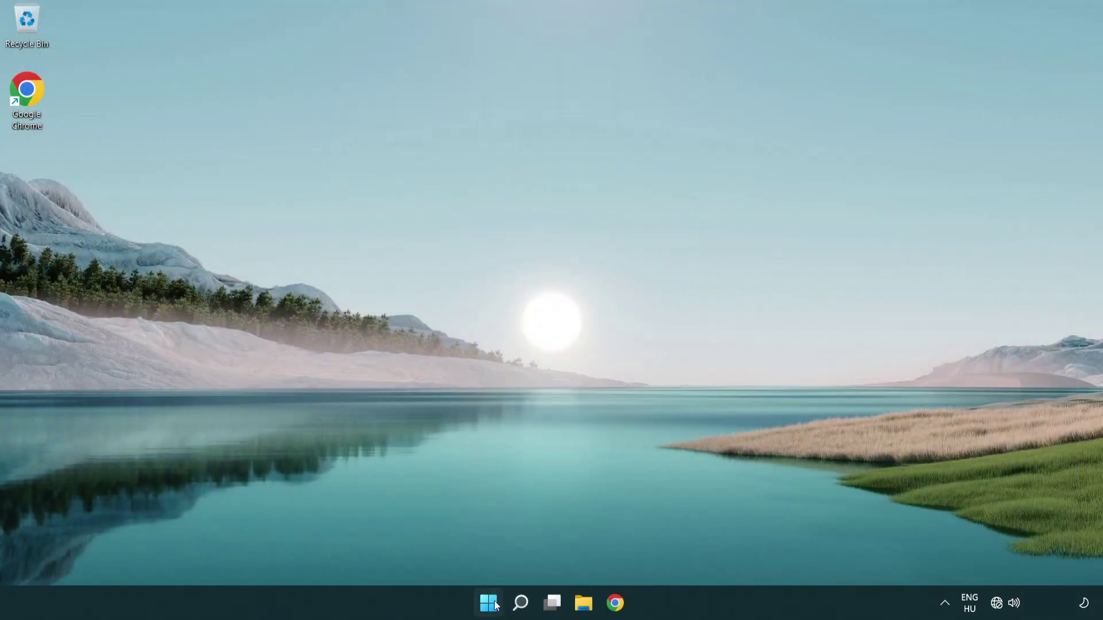
- Show the Start menu's power options: Sleep, Shut down and Restart
left_click(494, 603)
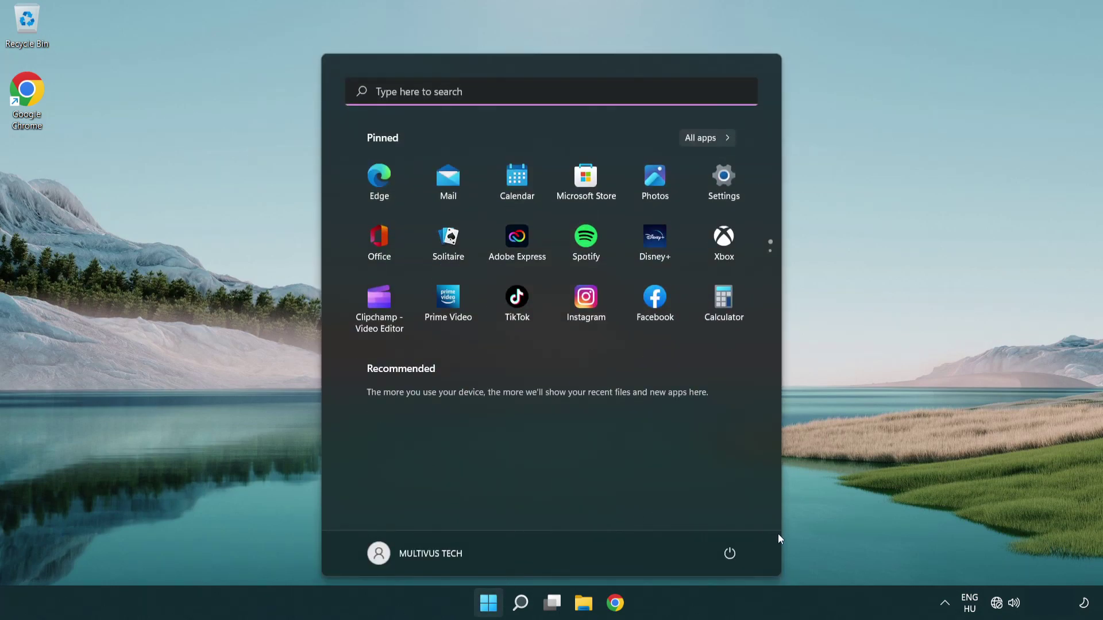
left_click(730, 553)
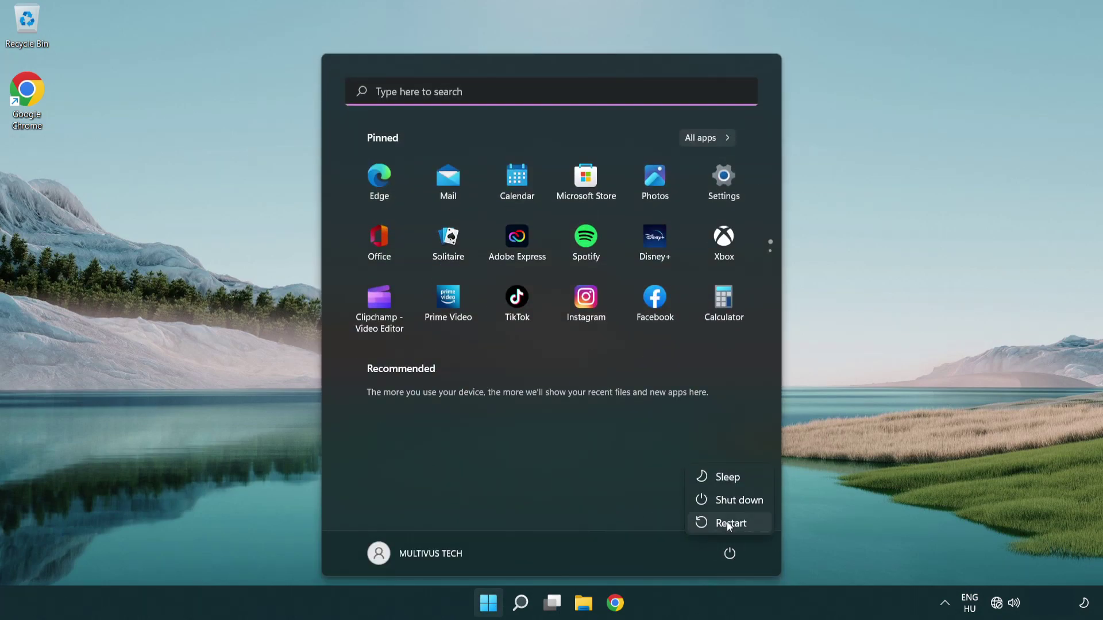